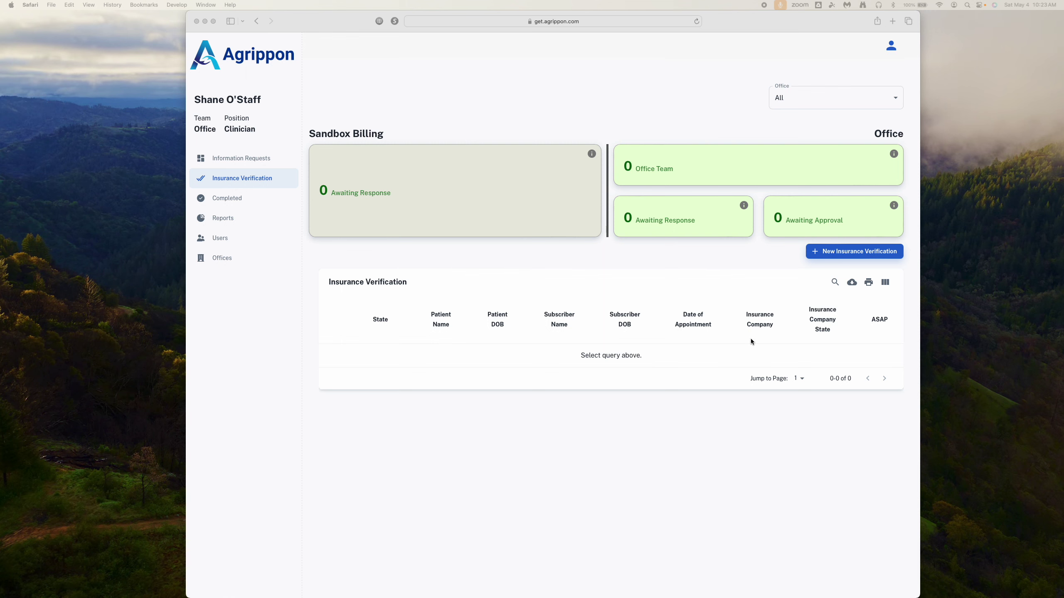
# Start a new insurance verification submission and set its office to Bellevue Dental #10.
pyautogui.click(832, 255)
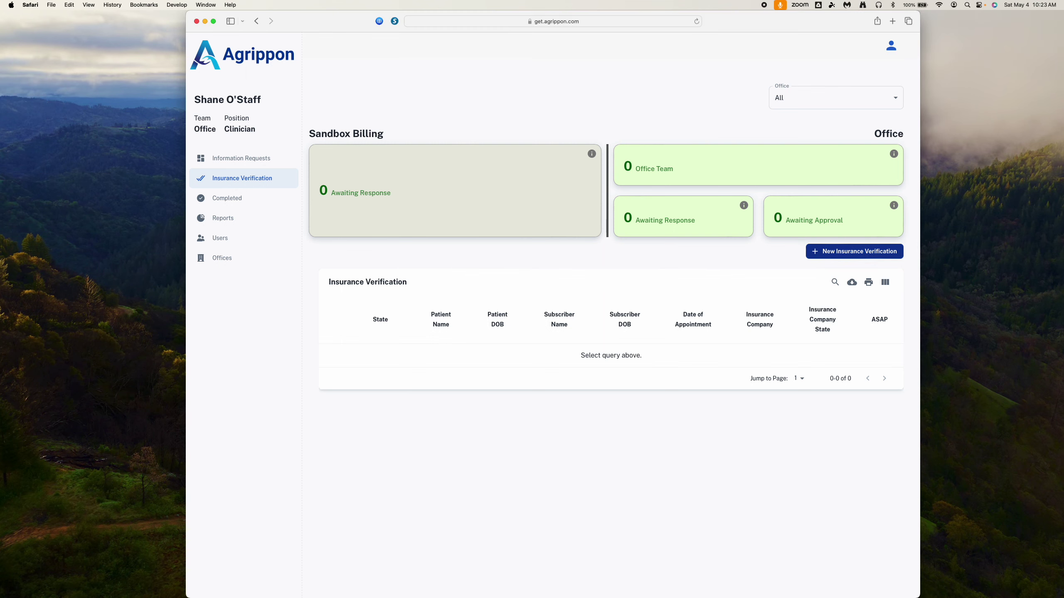
pyautogui.click(832, 257)
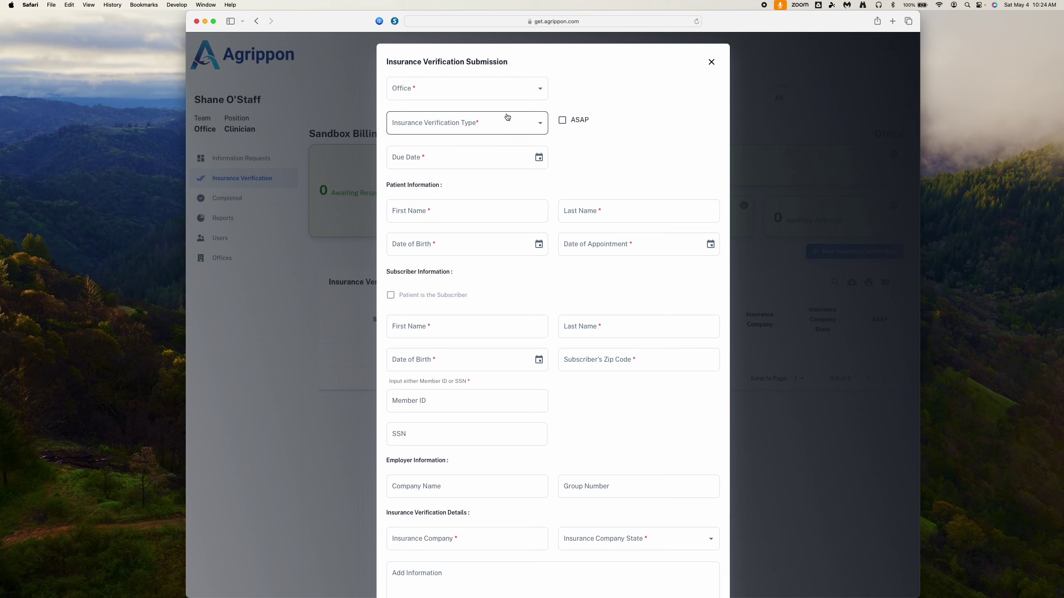
pyautogui.click(504, 98)
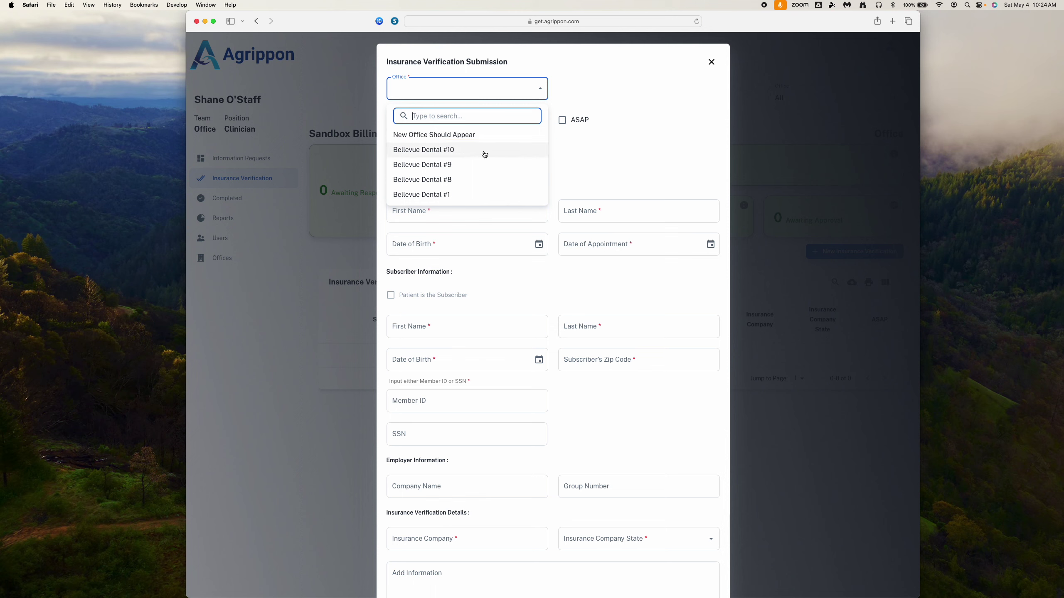
pyautogui.click(437, 166)
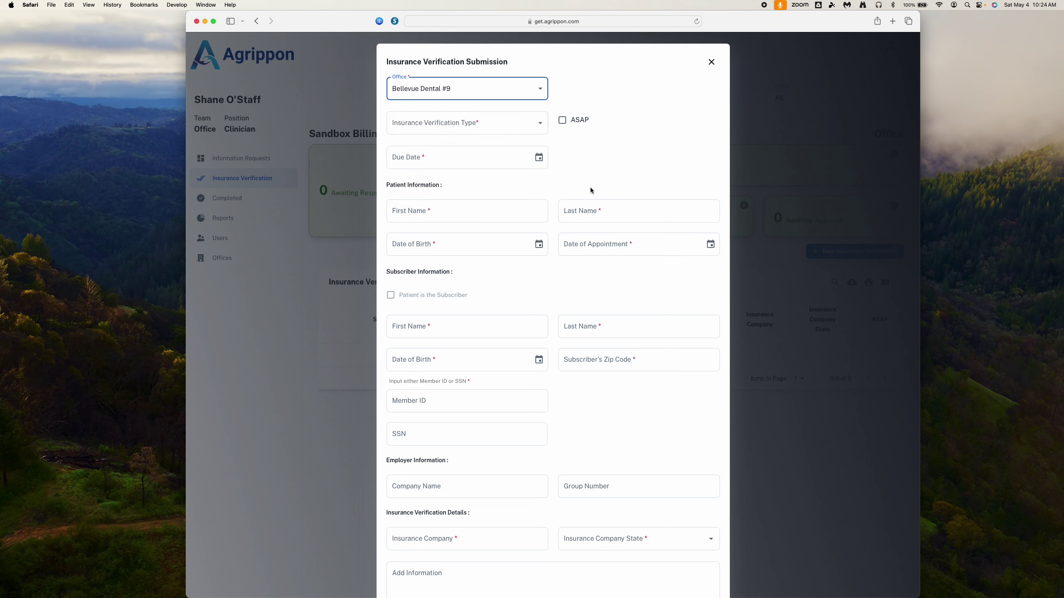
pyautogui.click(506, 96)
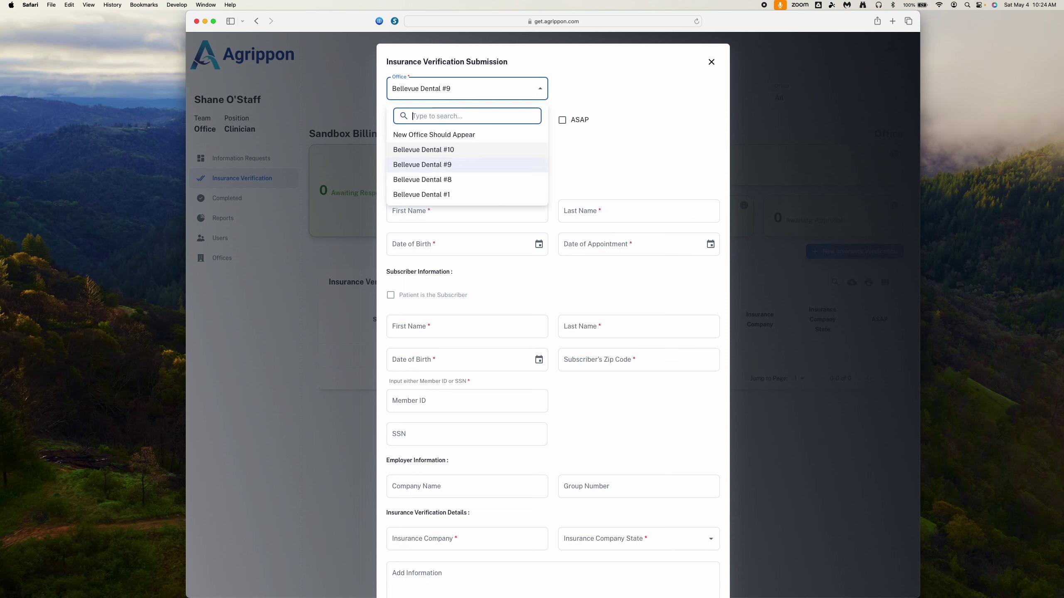
pyautogui.click(460, 150)
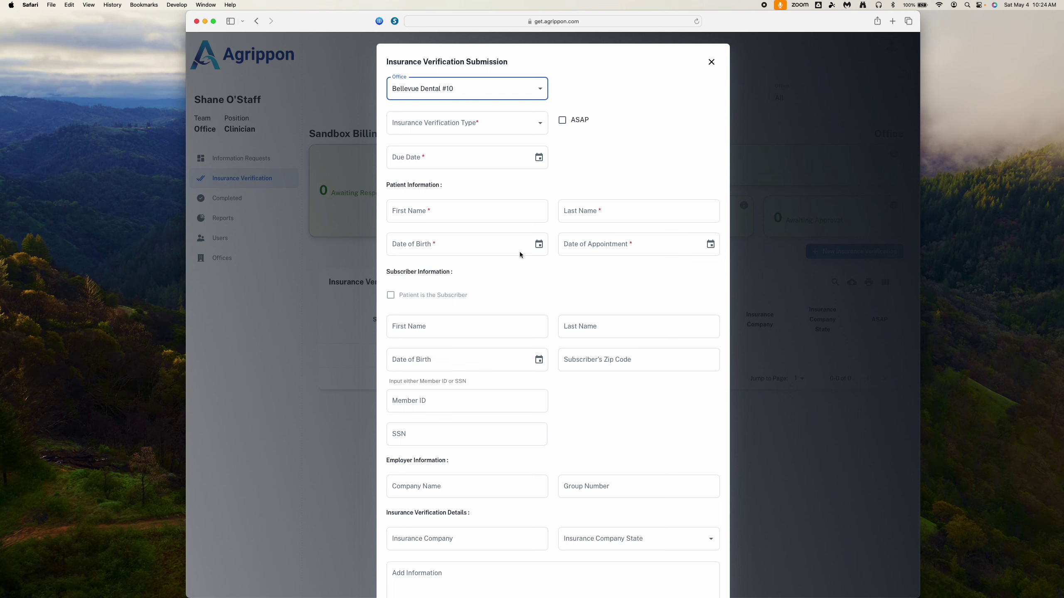
# Set the insurance verification type to Basic and the due date to 05/08/2024.
pyautogui.click(519, 133)
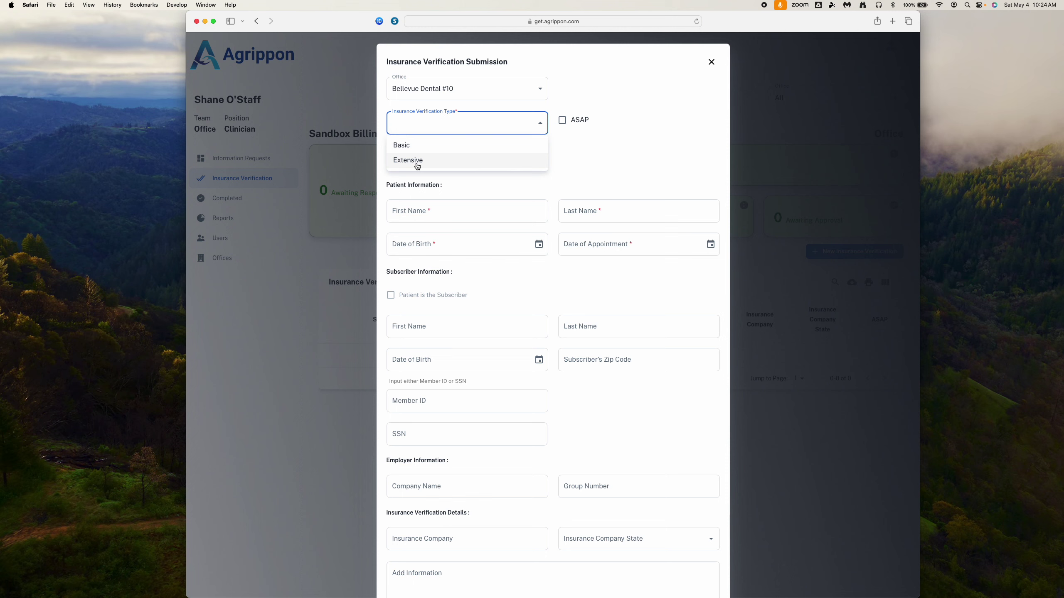
pyautogui.click(413, 146)
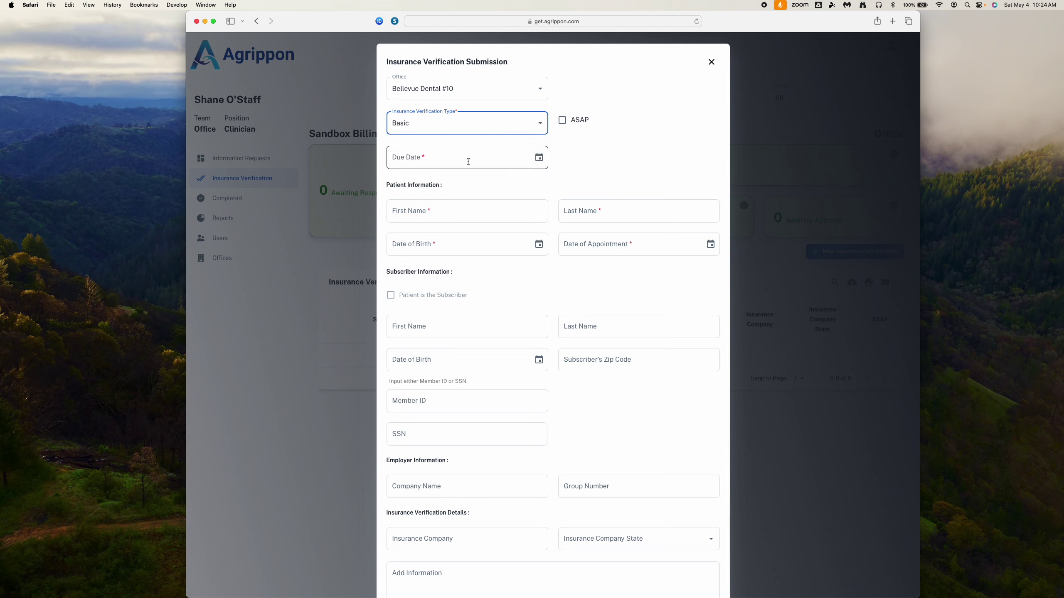
pyautogui.click(540, 160)
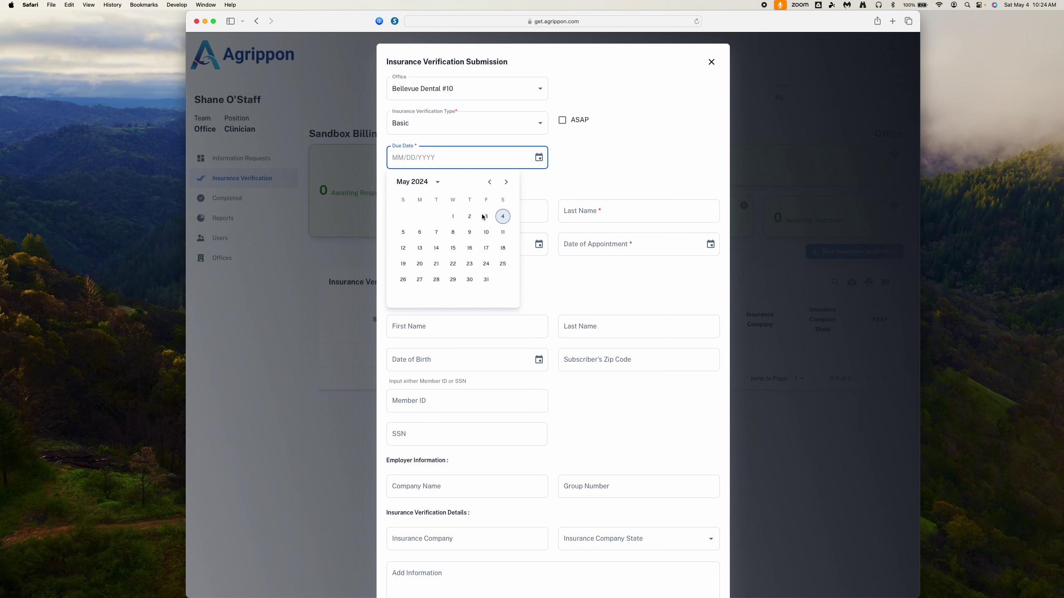
pyautogui.click(454, 234)
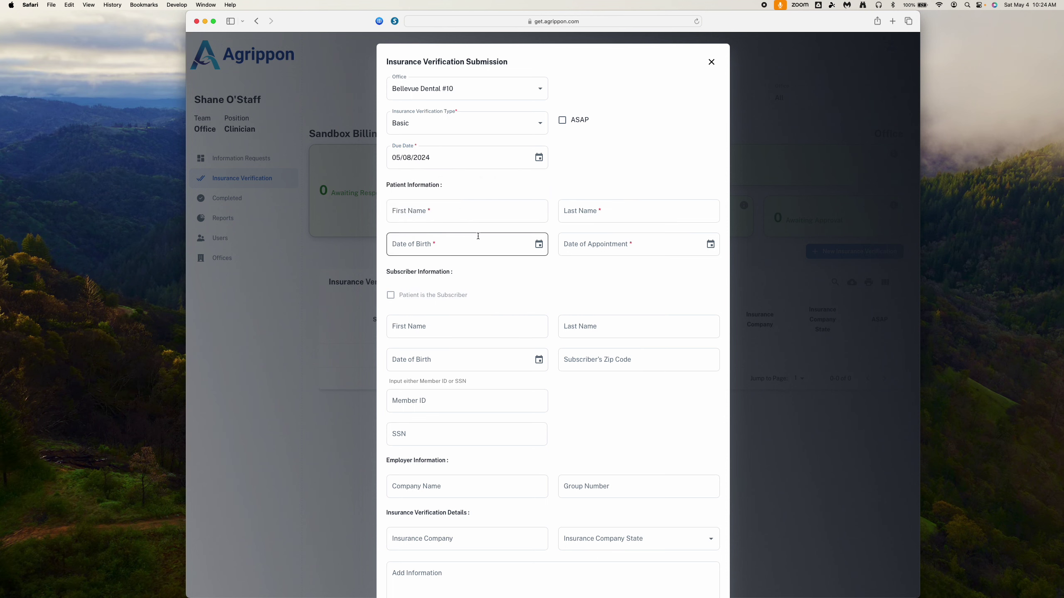
# Enter the patient's first name, last name and date of birth in the patient information.
pyautogui.click(516, 220)
pyautogui.write('Roger')
pyautogui.press('Tab')
pyautogui.write('Dodger')
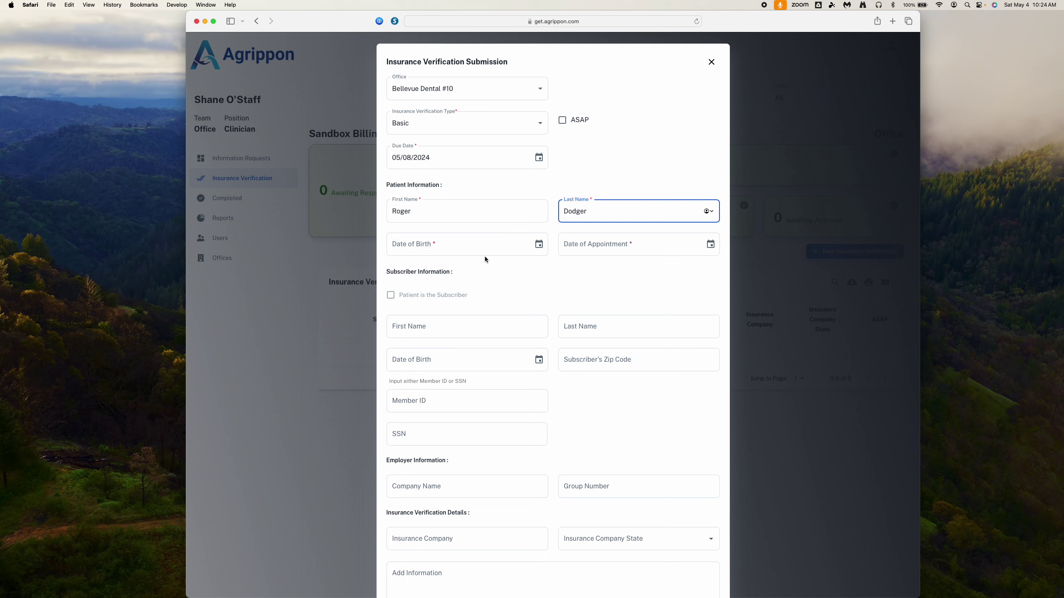
pyautogui.click(539, 244)
pyautogui.click(421, 269)
pyautogui.scroll(5, 425, 336)
pyautogui.click(404, 334)
# Set the patient's date of appointment to 05/15/2024.
pyautogui.click(616, 246)
pyautogui.click(710, 245)
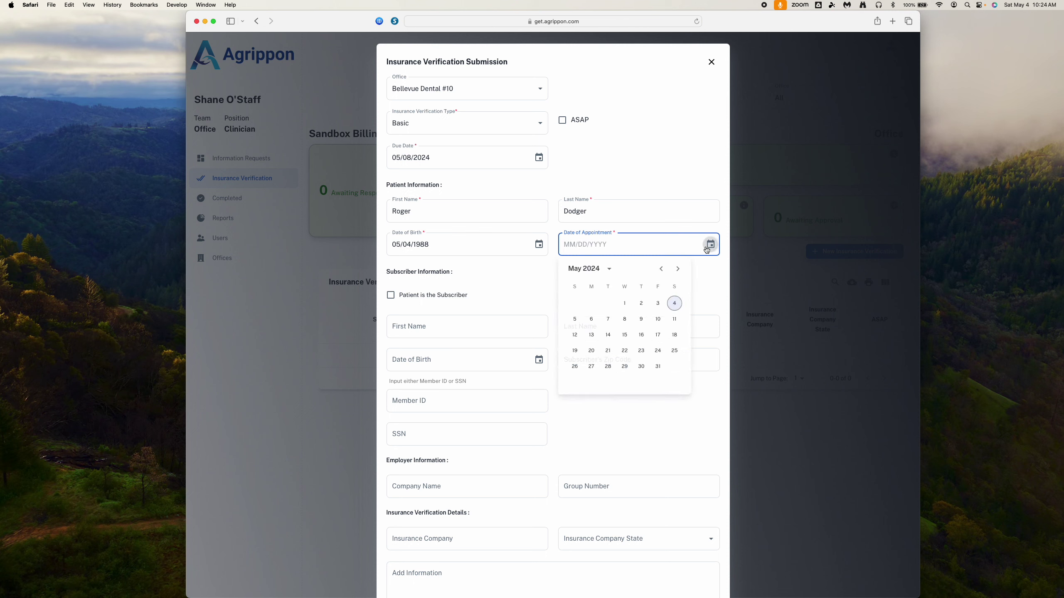
pyautogui.click(624, 335)
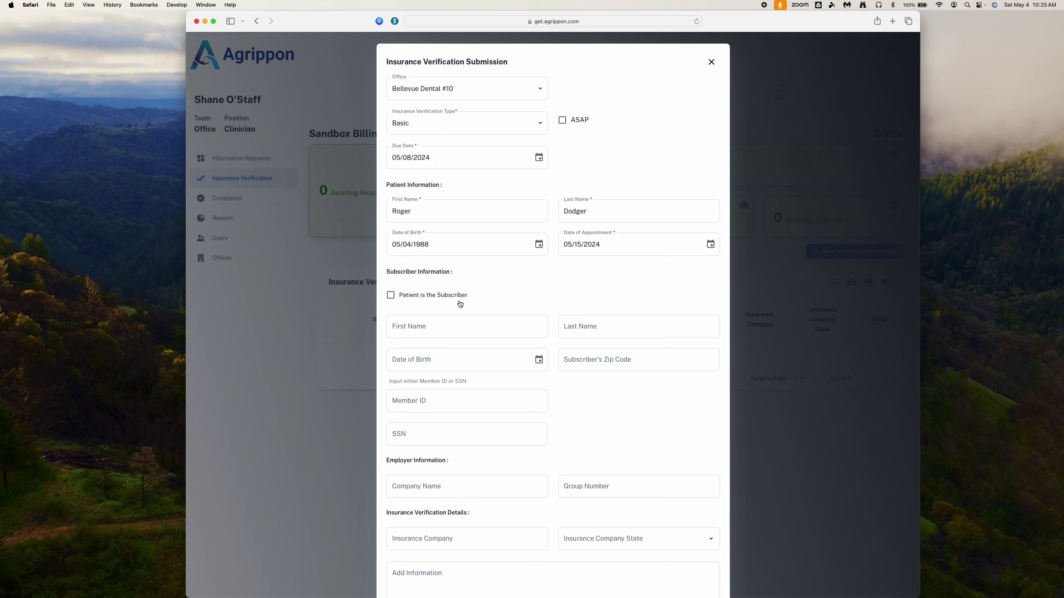
# Mark the patient as the subscriber and create the new insurance verification without further details.
pyautogui.click(393, 297)
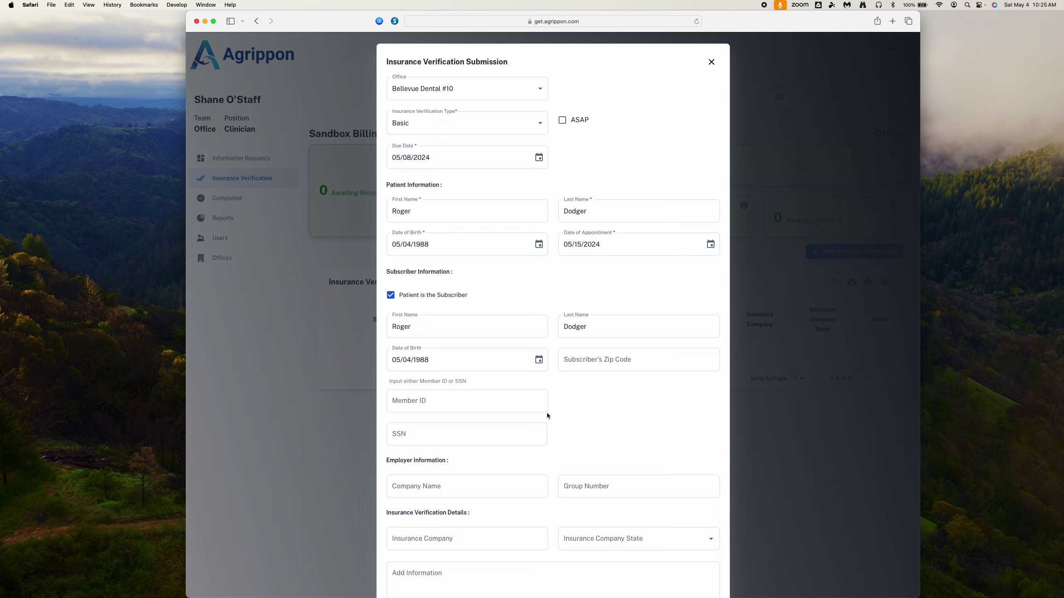
pyautogui.scroll(-3, 547, 412)
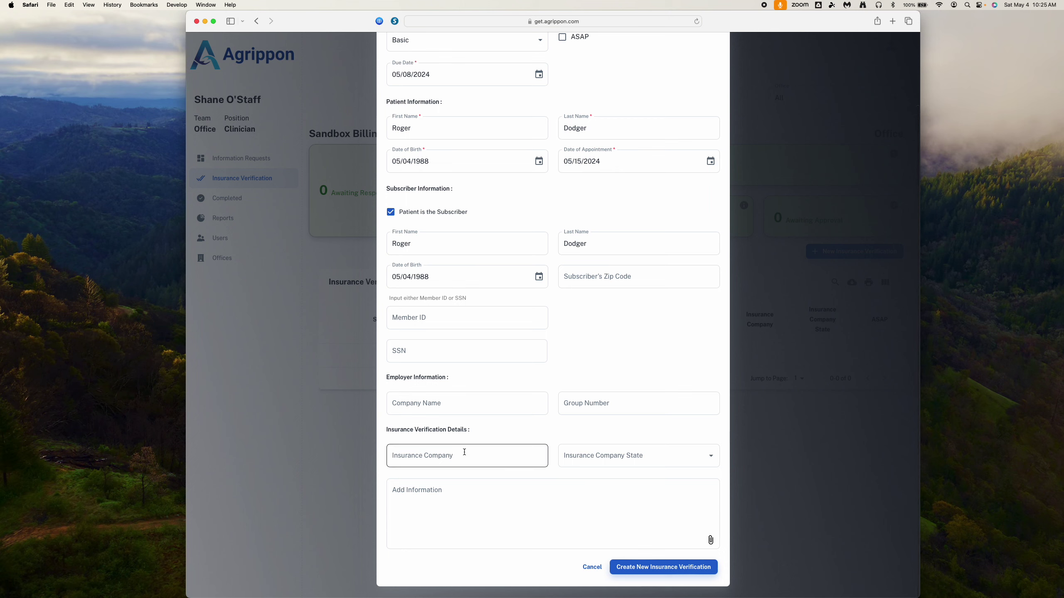
pyautogui.click(465, 323)
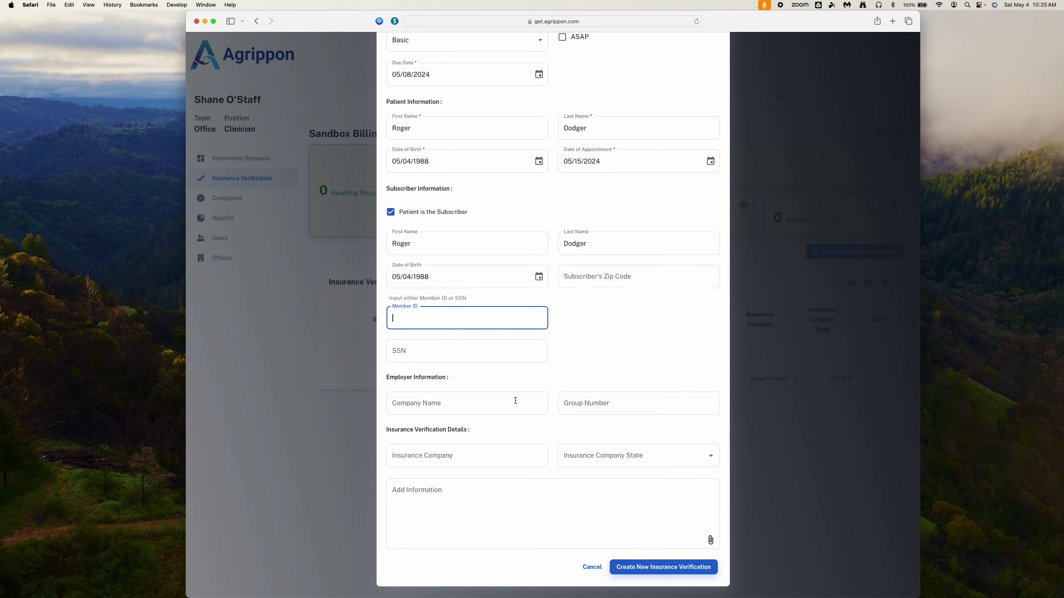
pyautogui.click(632, 571)
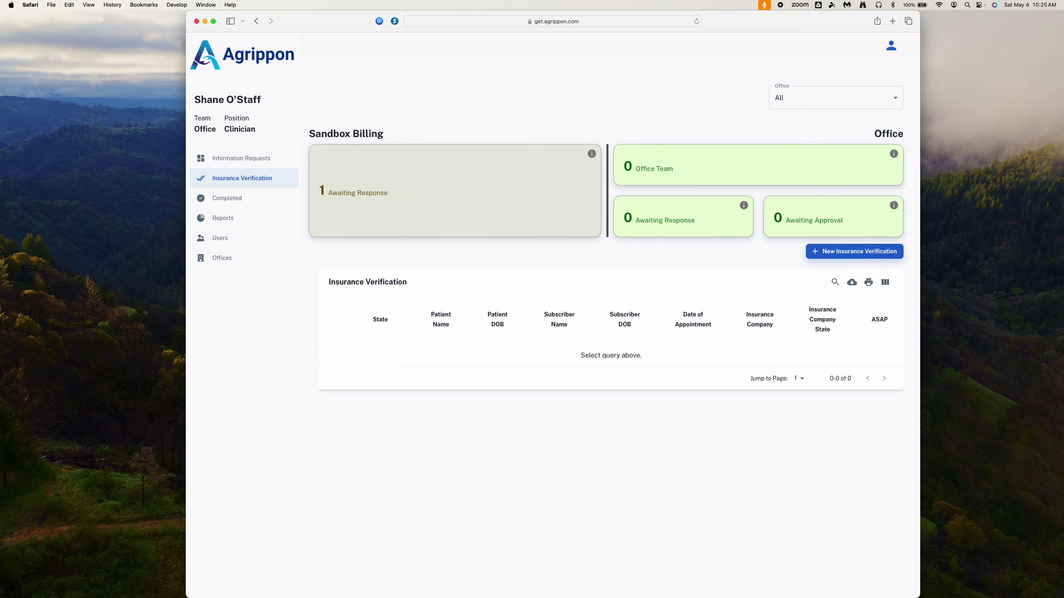
# Switch to the Agrippon window in Chrome and log in with the billing account's saved e-mail and password.
pyautogui.press('super+h')
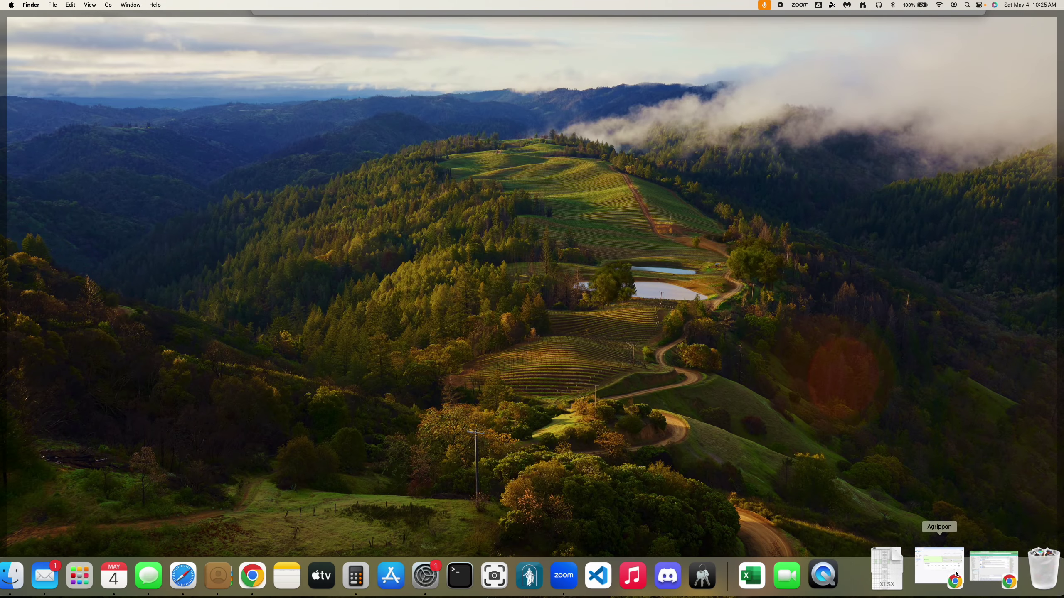
pyautogui.click(939, 569)
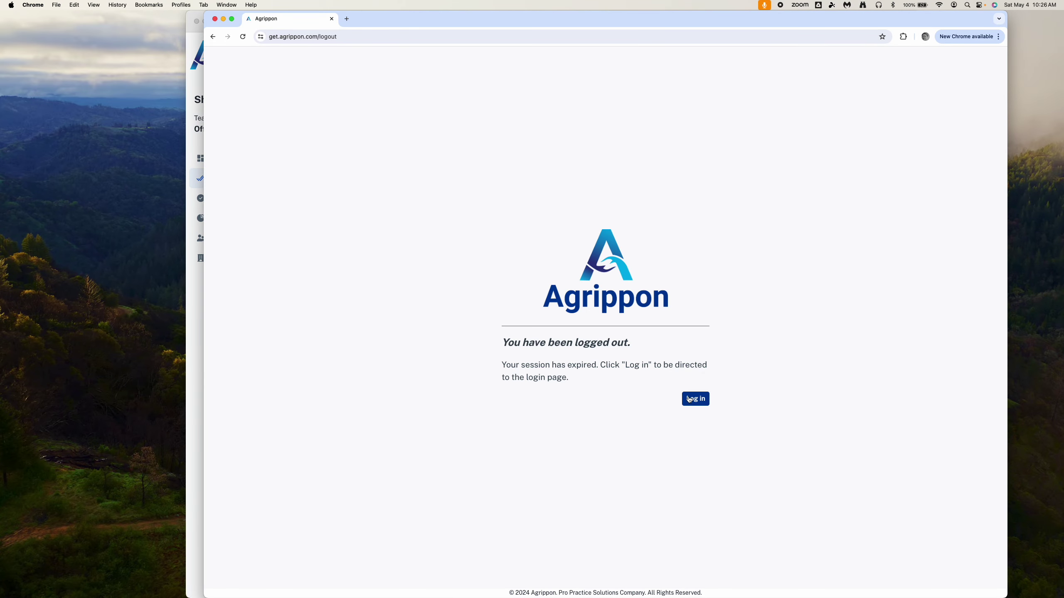
pyautogui.click(690, 399)
pyautogui.click(501, 293)
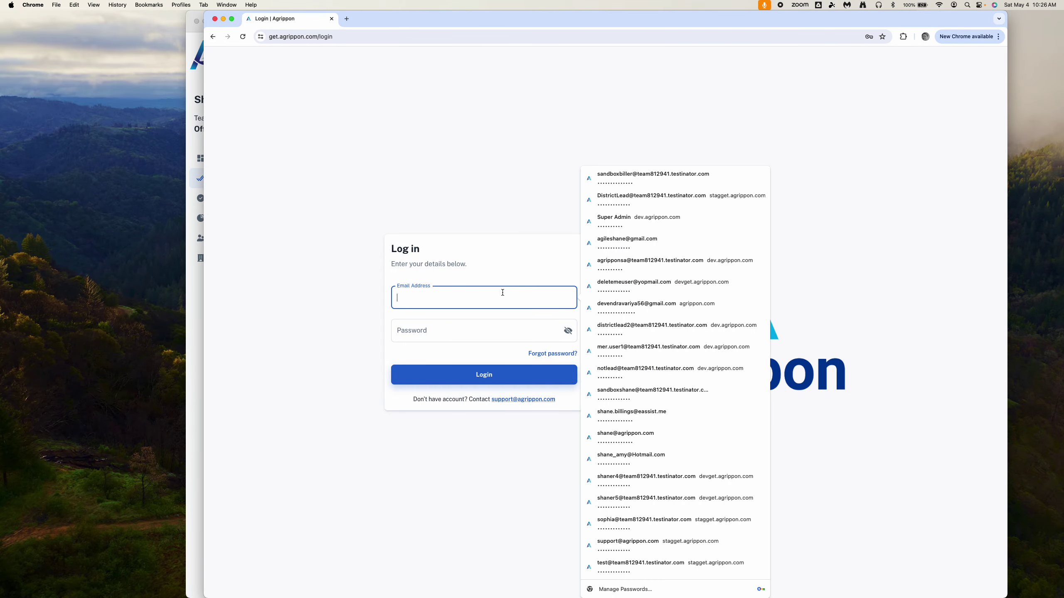
pyautogui.click(640, 176)
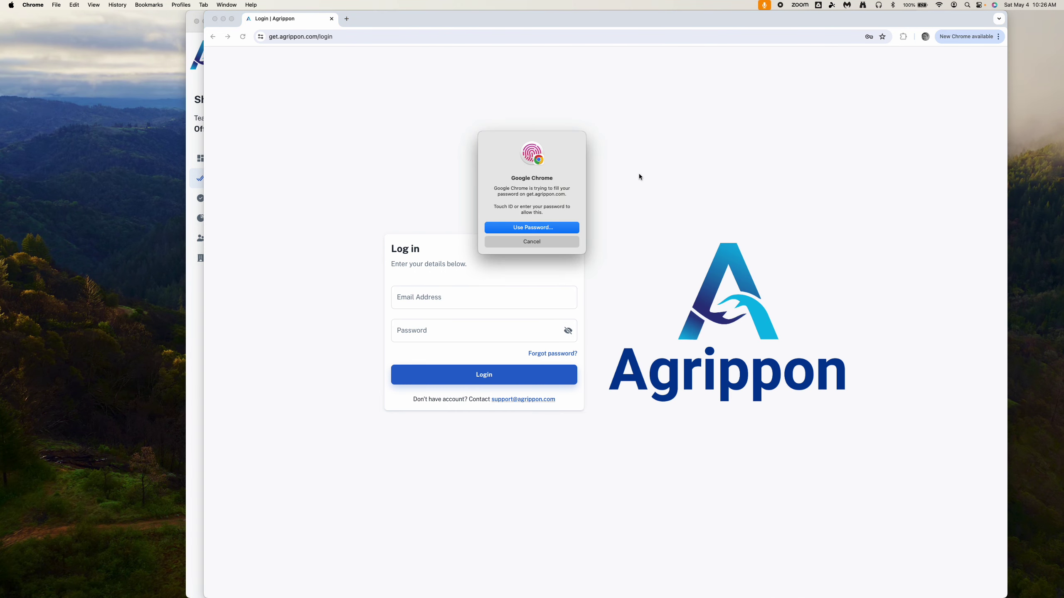
pyautogui.click(493, 373)
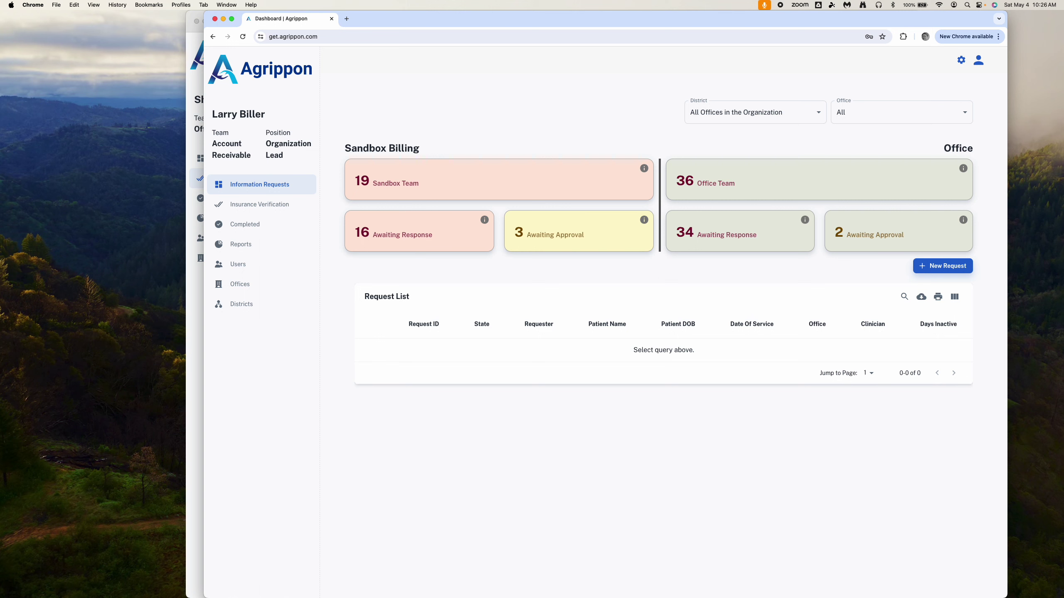
# Open the To Be Determined insurance verification from the billing team's Awaiting Response list.
pyautogui.click(273, 205)
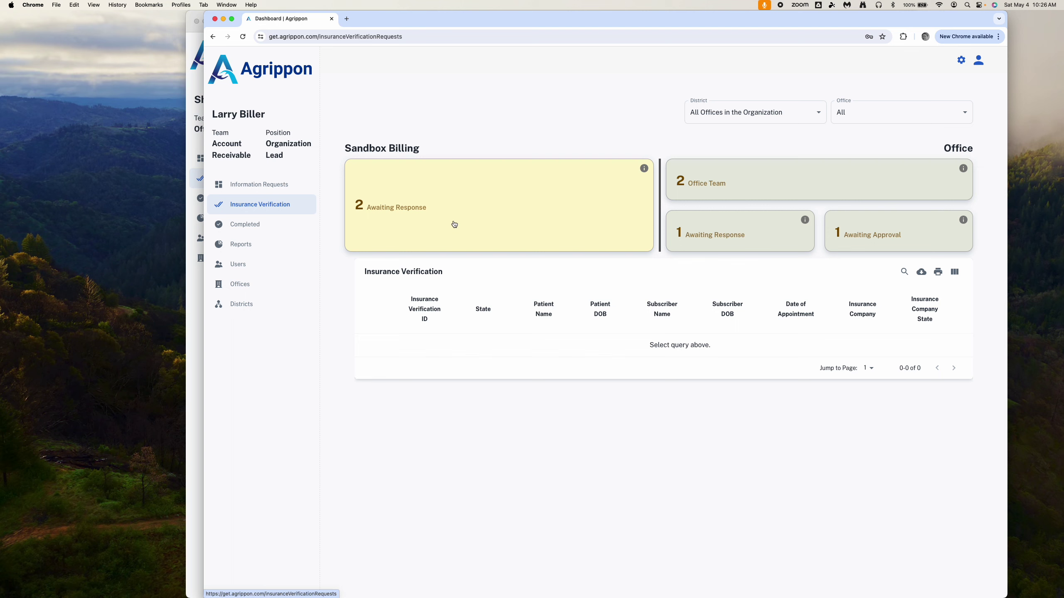
pyautogui.click(437, 218)
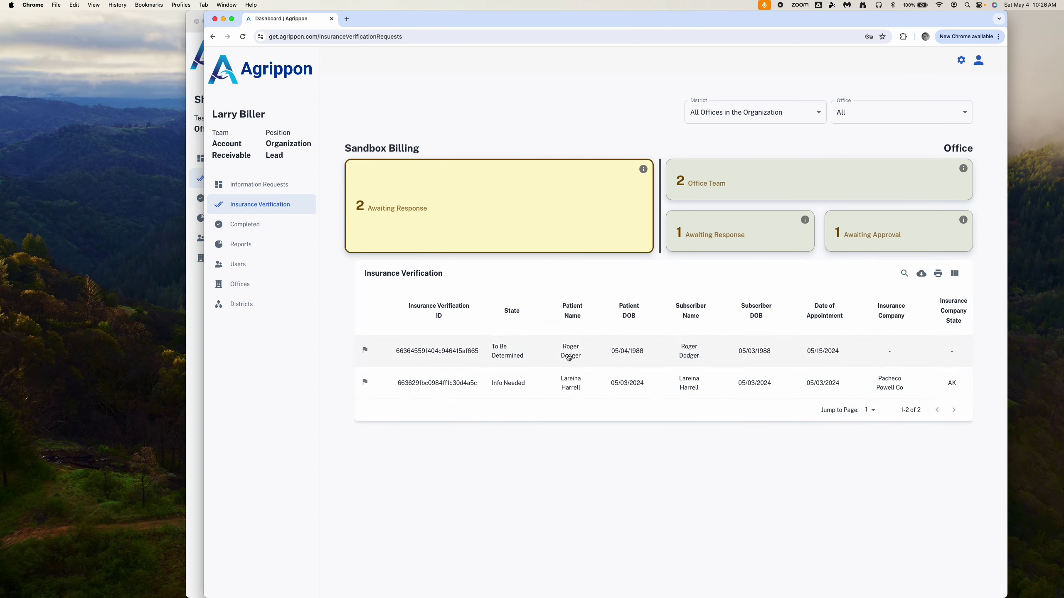
pyautogui.click(569, 357)
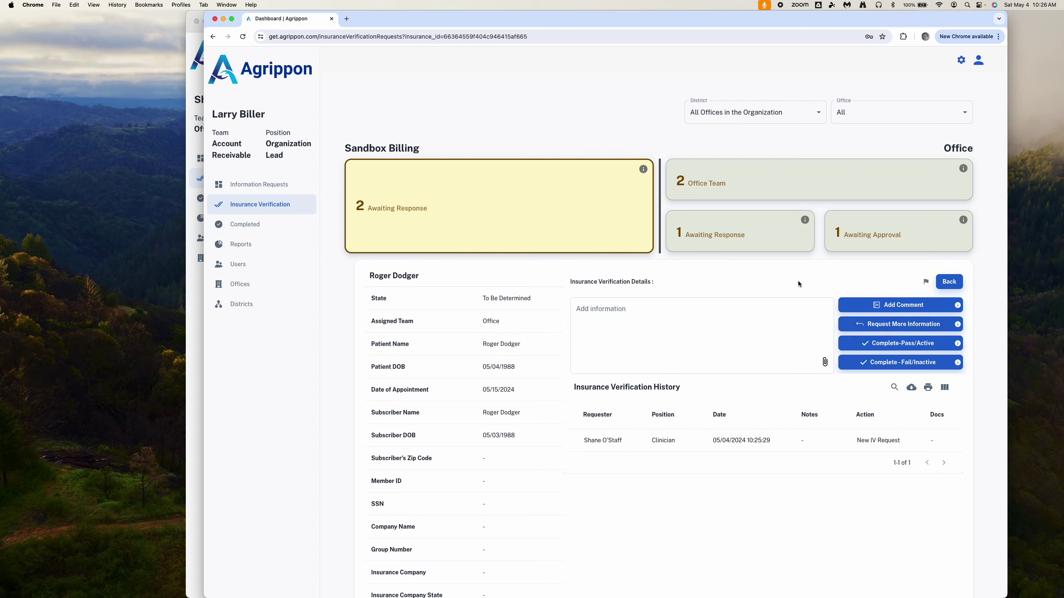
# Add the note "Insurance is verified. Pass/Active." and complete the verification as Pass/Active.
pyautogui.click(805, 351)
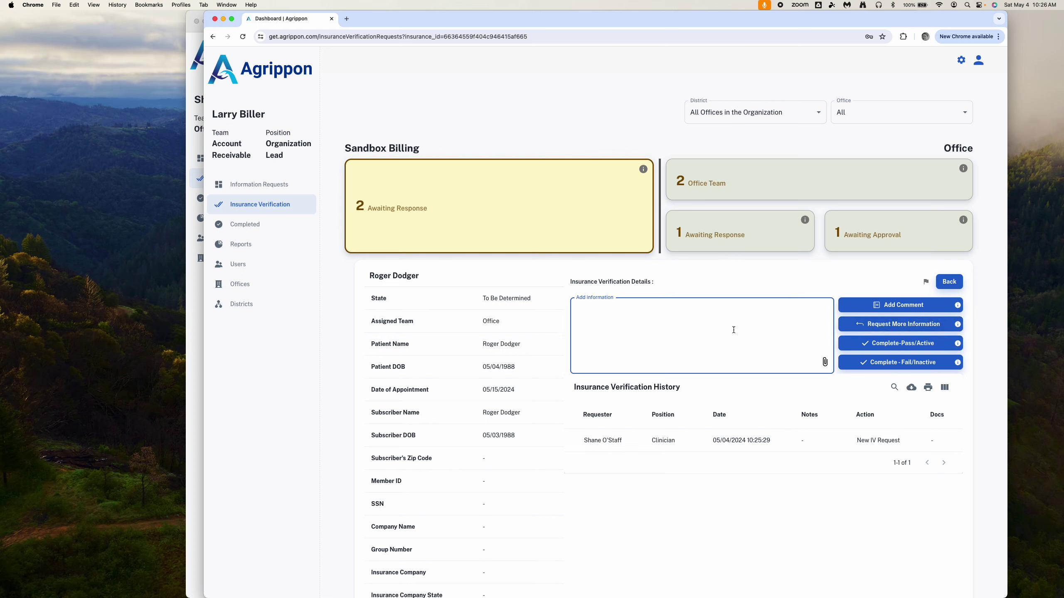
pyautogui.write('Insurance is verified.')
pyautogui.write('Pass/Active.')
pyautogui.click(884, 346)
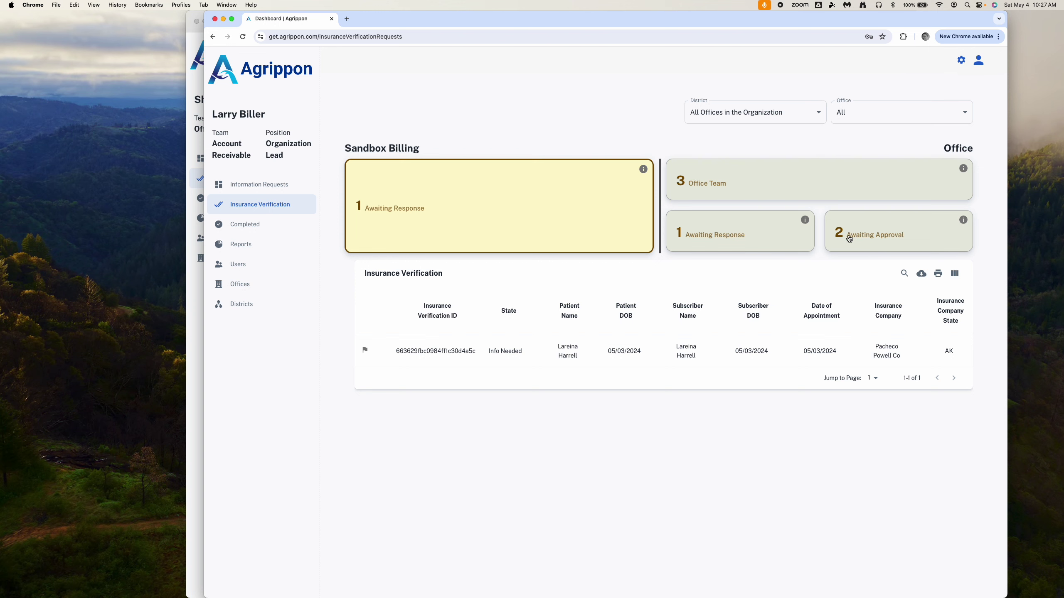
# Switch to the office account in Safari and review the details and history of the verification awaiting approval.
pyautogui.click(199, 356)
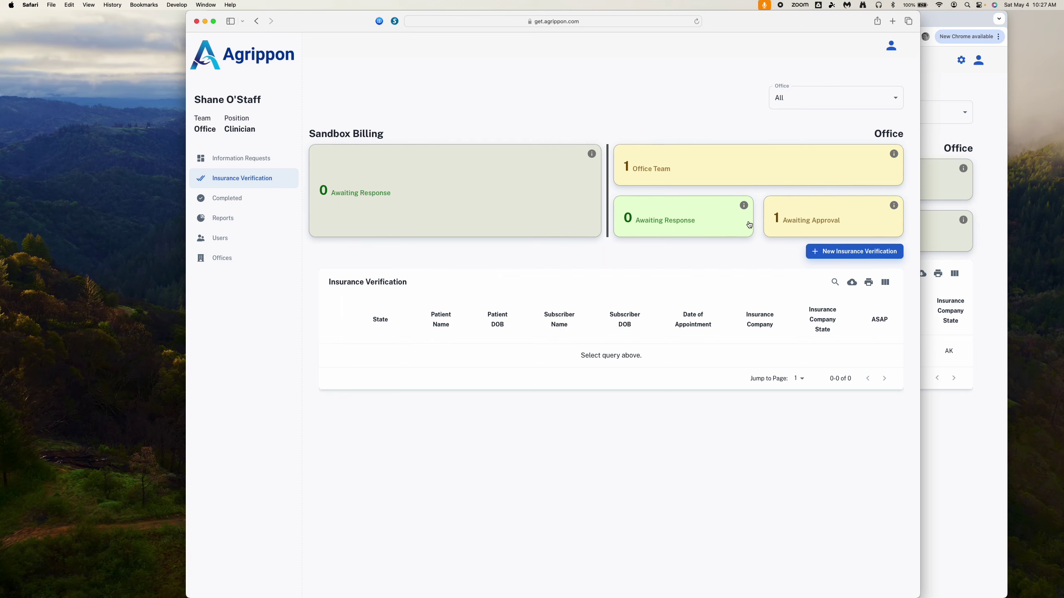
pyautogui.click(798, 225)
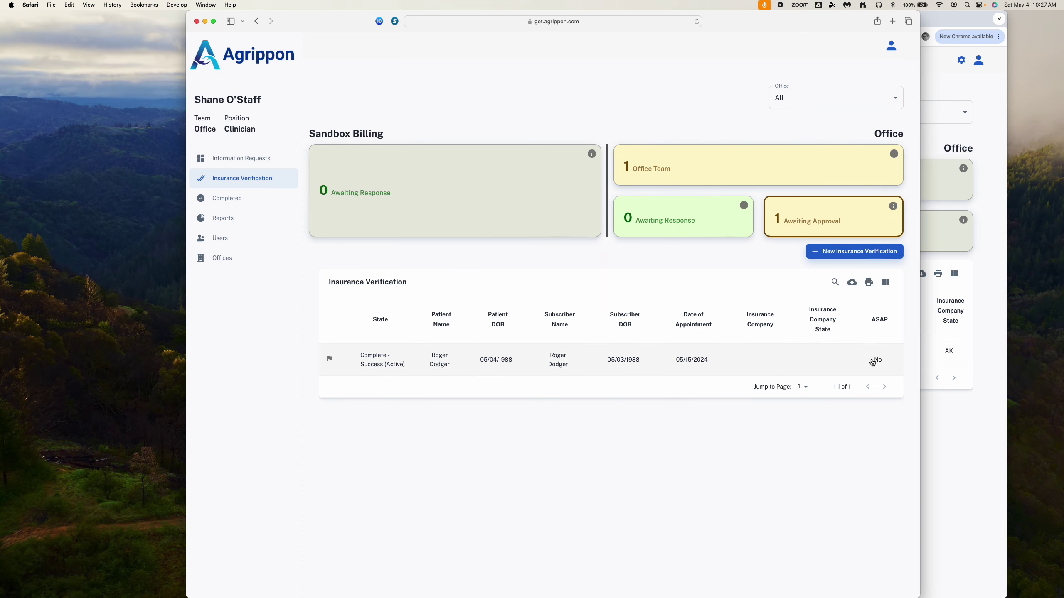
pyautogui.click(842, 372)
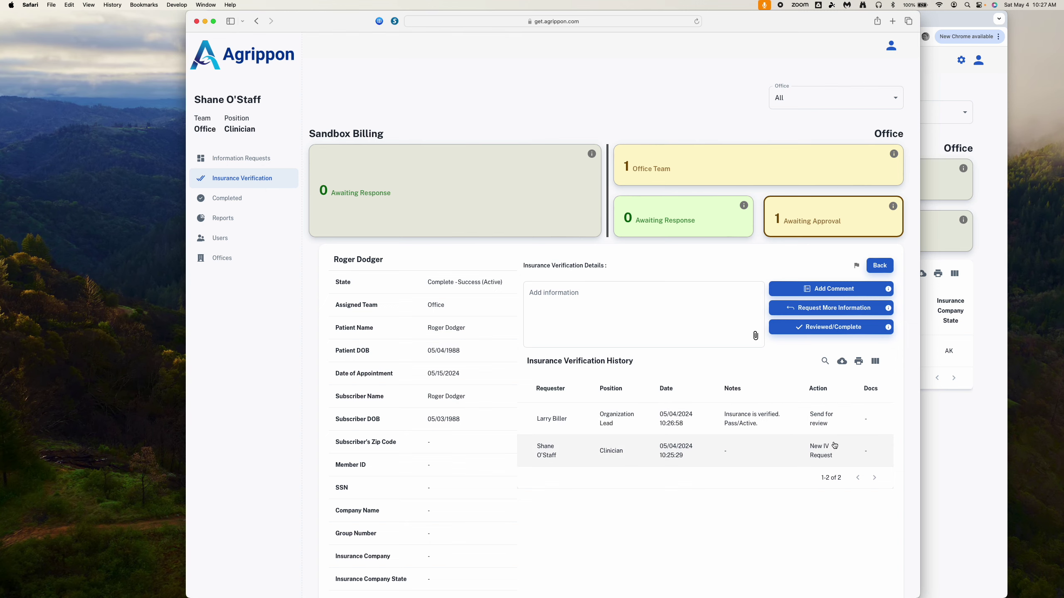
pyautogui.click(880, 266)
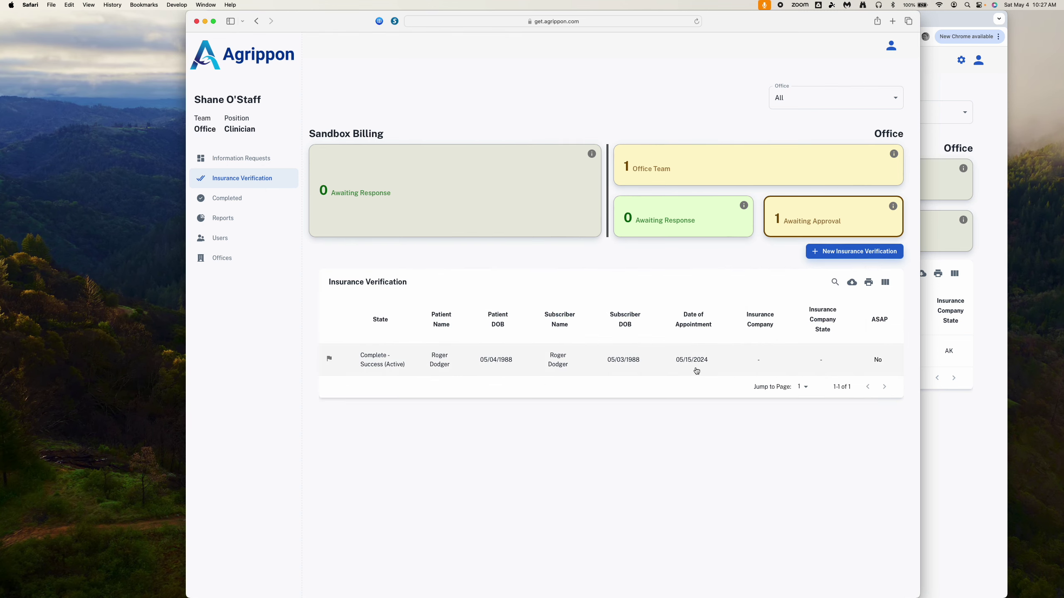
# Reopen the verification awaiting approval, add the note "Looks good." and mark it Reviewed/Complete.
pyautogui.click(649, 357)
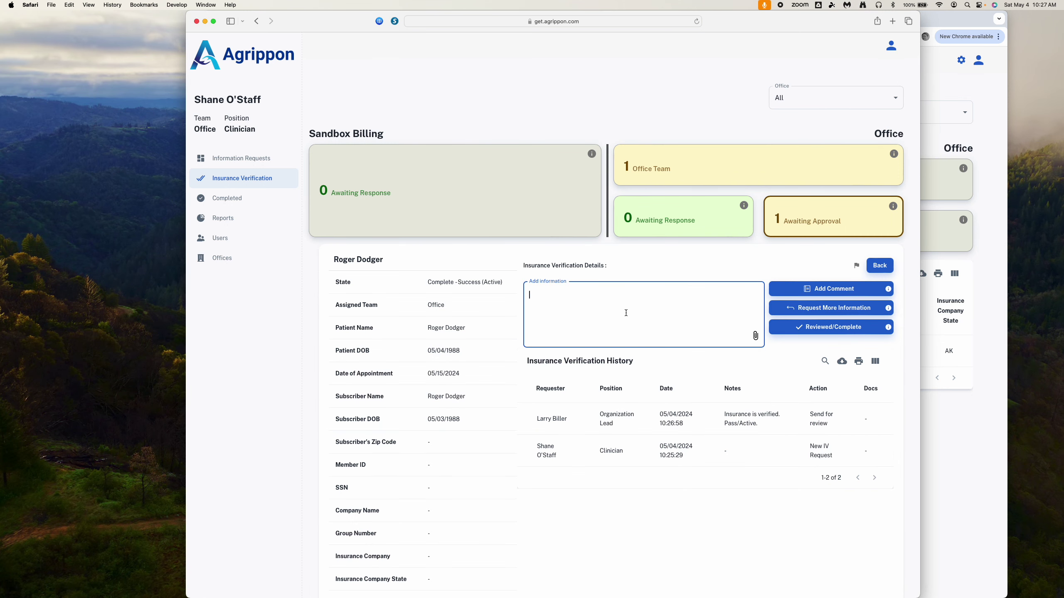
pyautogui.write('Looks good.')
pyautogui.click(779, 331)
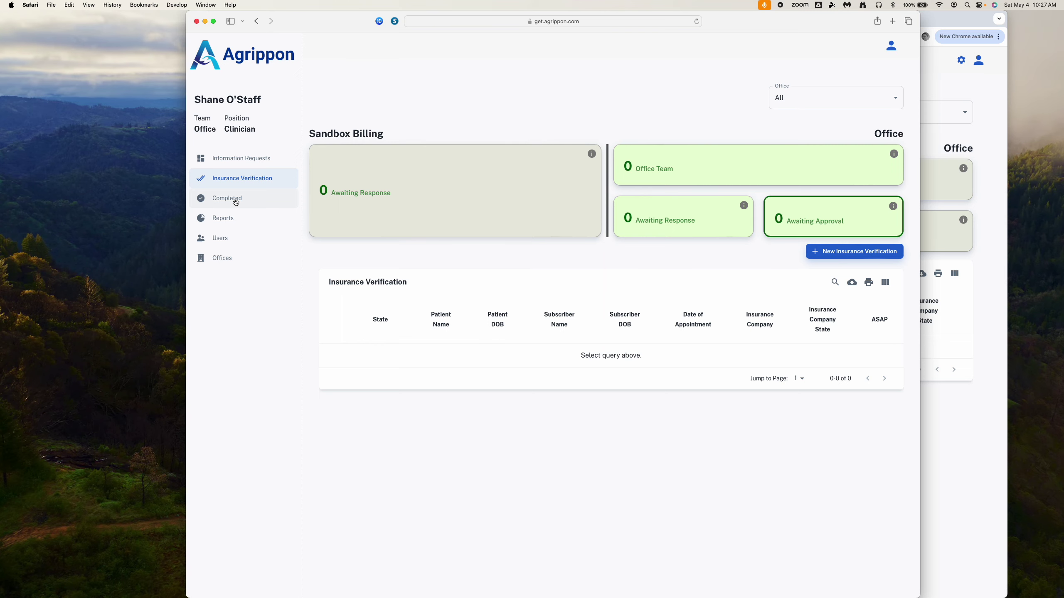
# Switch to the billing account in Chrome and enable PMS access for the offices Odds and Testing the results.
pyautogui.click(943, 416)
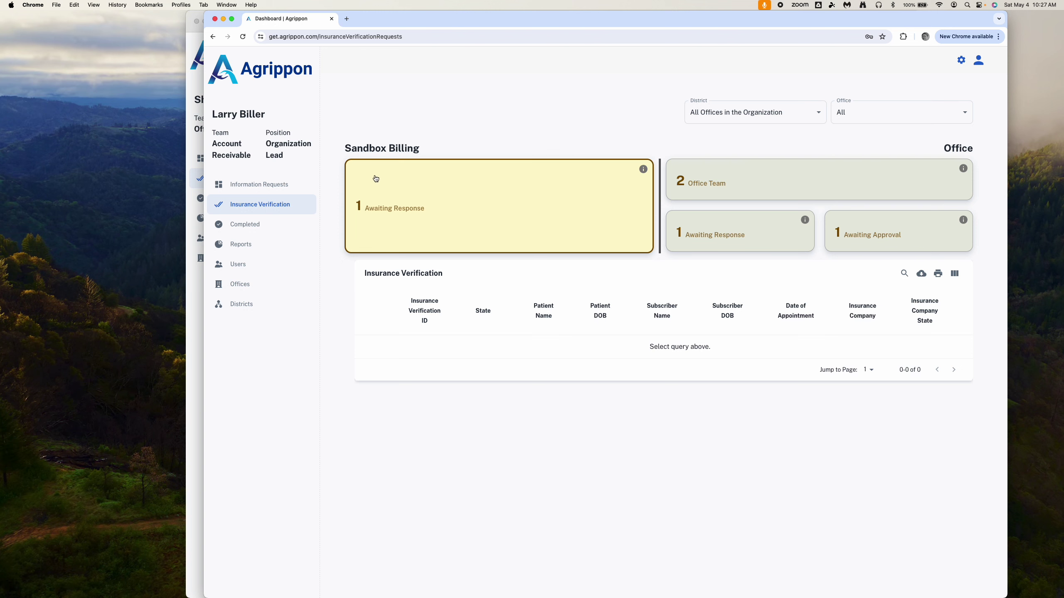
pyautogui.click(250, 286)
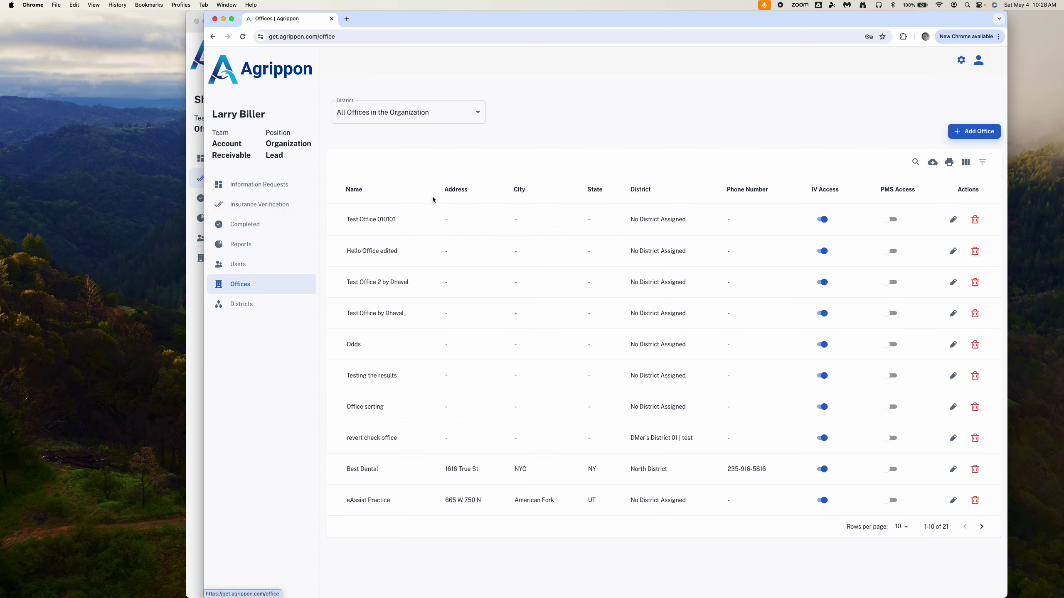
pyautogui.scroll(-1, 889, 334)
pyautogui.click(894, 338)
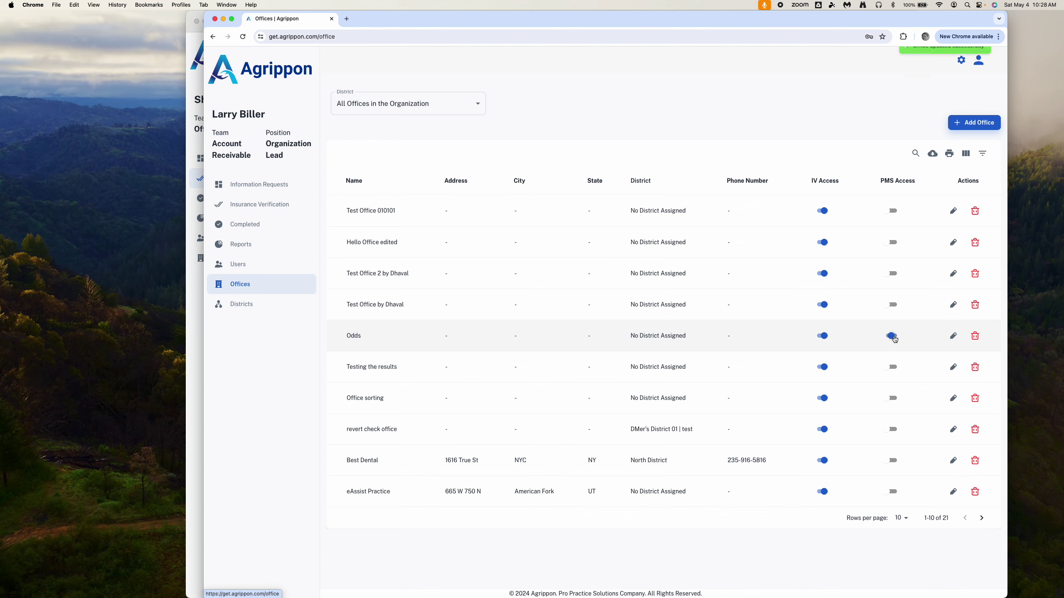
pyautogui.click(892, 367)
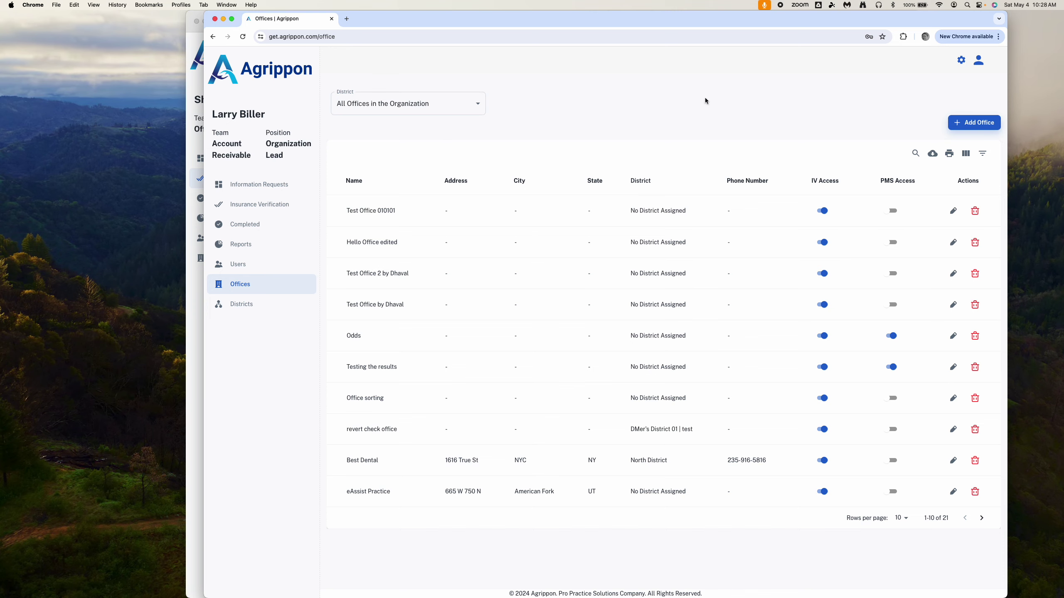
# Open the Insurance Verification section of the organization settings.
pyautogui.click(961, 60)
pyautogui.click(542, 111)
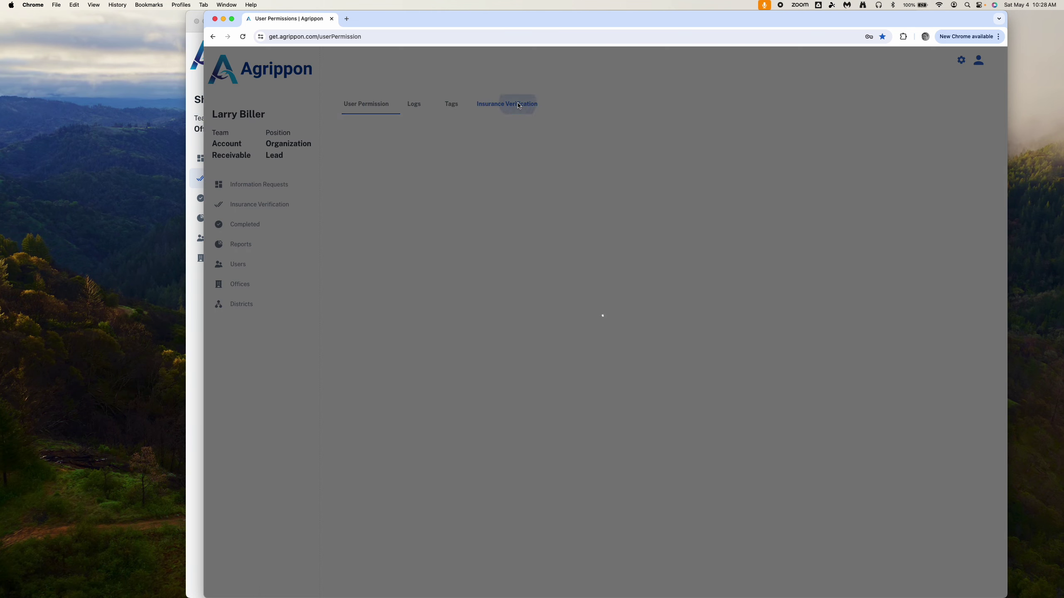